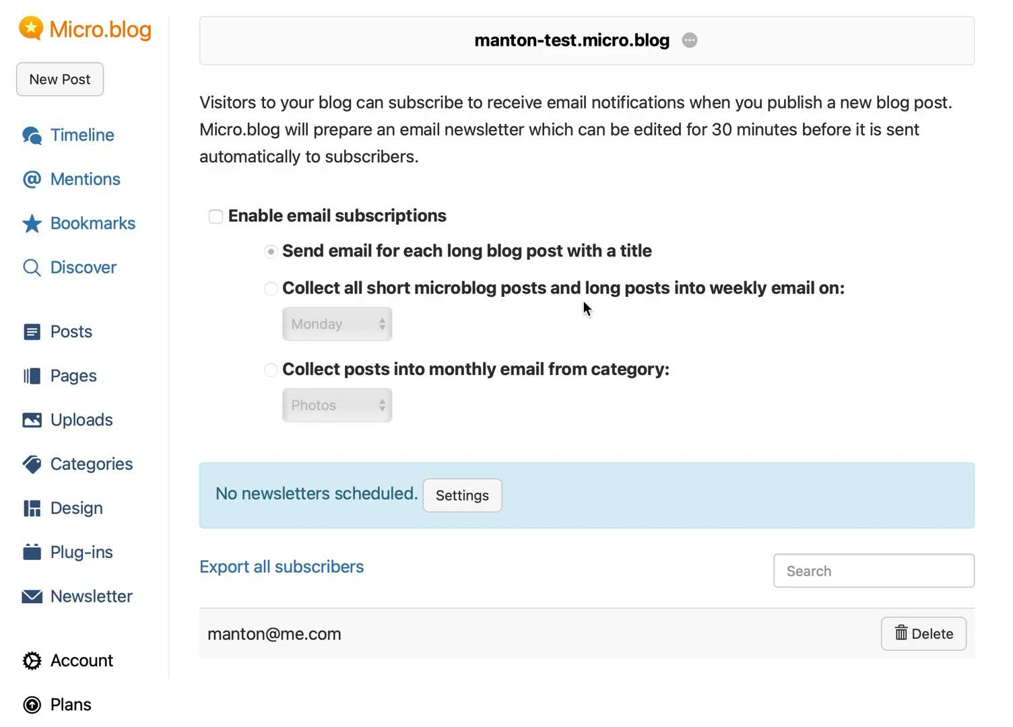
- Enable email subscriptions, then open the newly created Subscribe page from the Pages list
{"action": "left_click", "coordinate": [309, 218]}
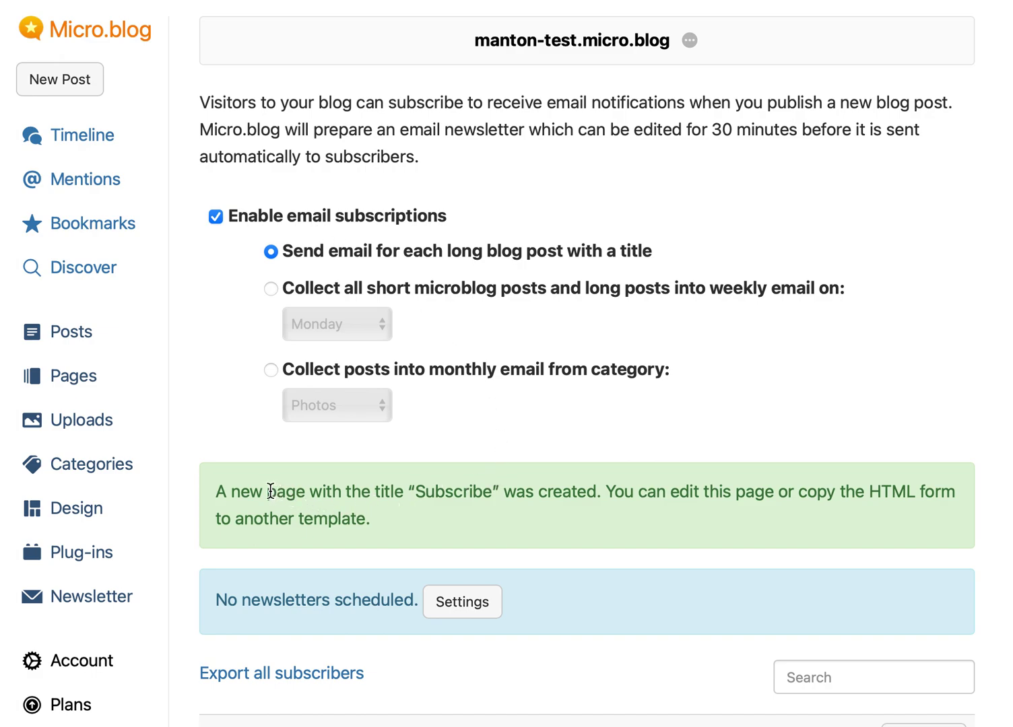
{"action": "left_click_drag", "start_coordinate": [268, 491], "coordinate": [494, 488]}
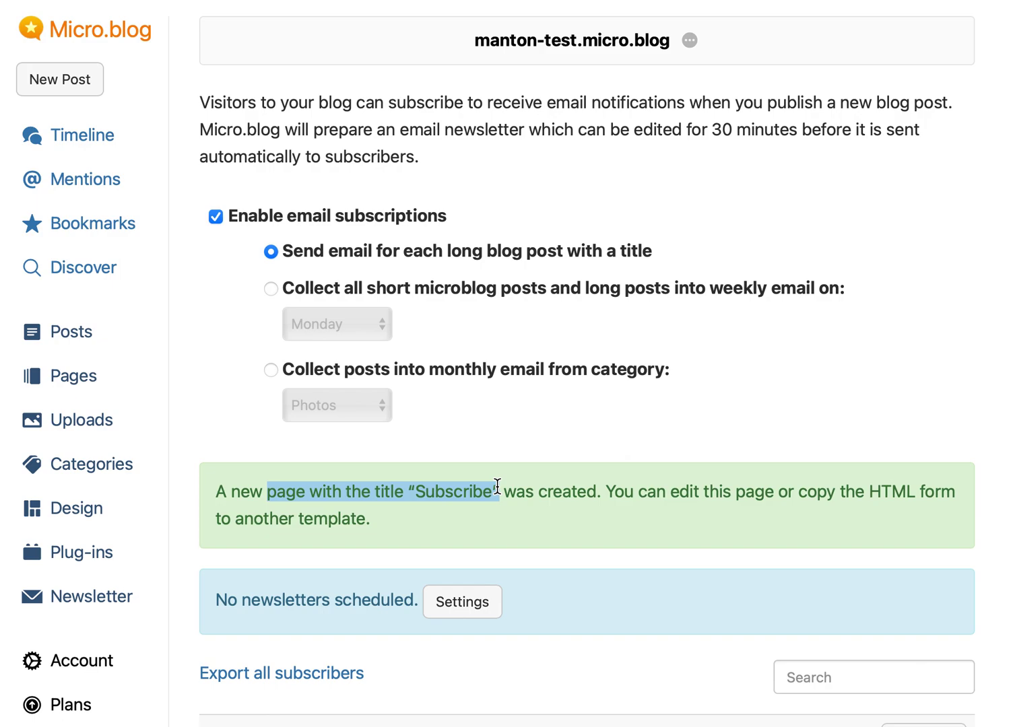
{"action": "left_click", "coordinate": [497, 486]}
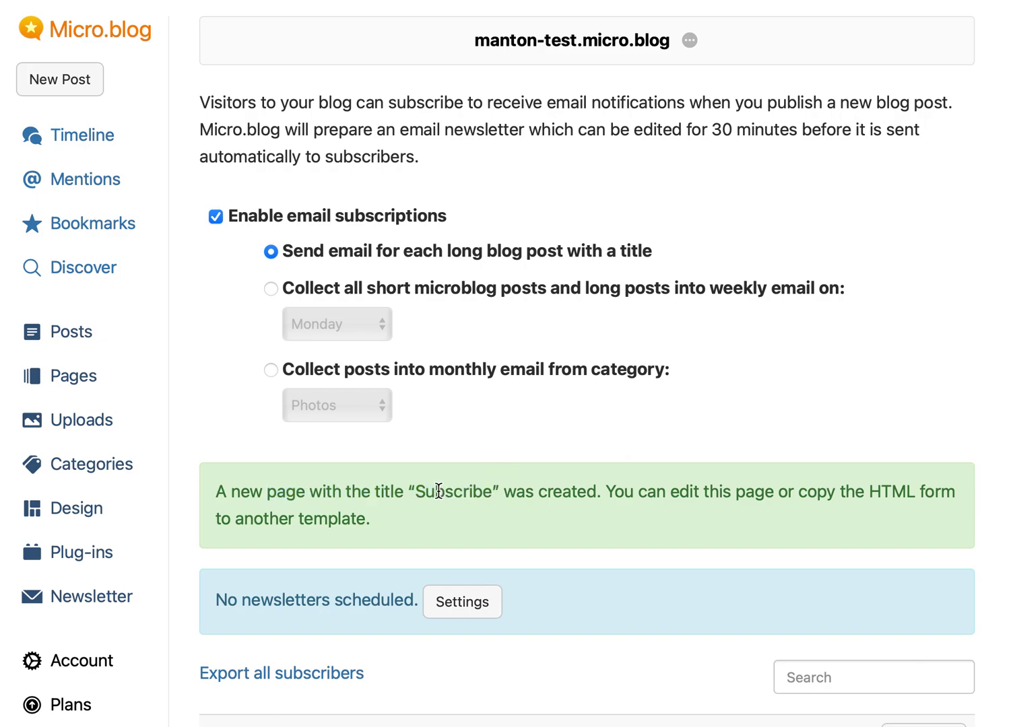
{"action": "left_click", "coordinate": [85, 386]}
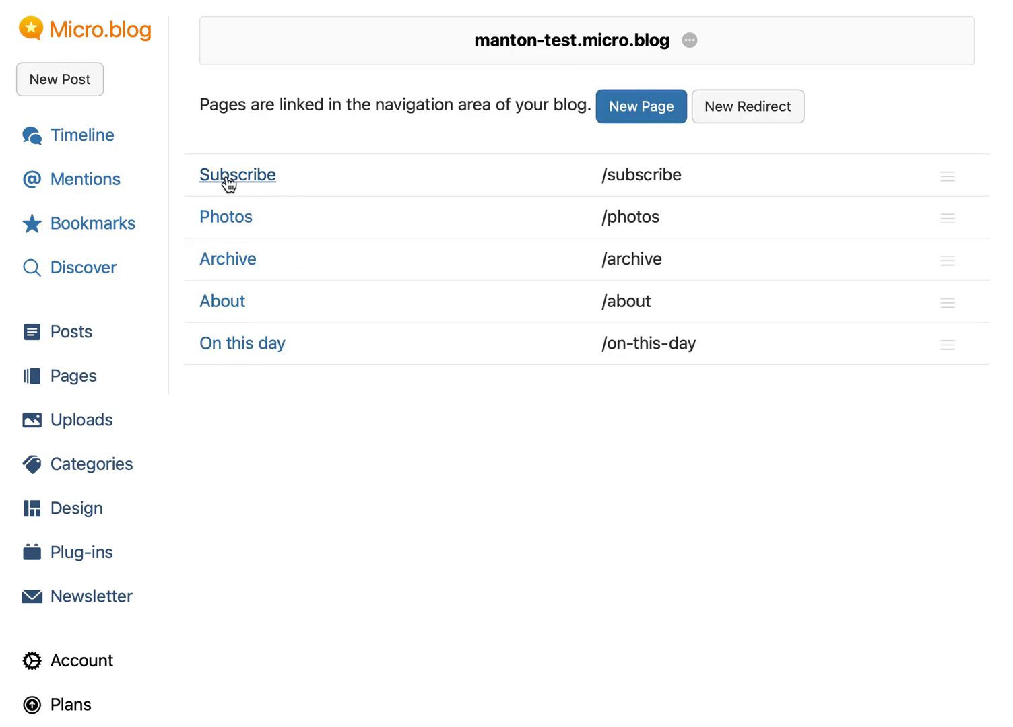
{"action": "left_click", "coordinate": [229, 183]}
- Review the Subscribe page's HTML sign-up form, then return to the Newsletter settings
{"action": "left_click_drag", "start_coordinate": [209, 129], "coordinate": [283, 212]}
{"action": "left_click", "coordinate": [301, 228]}
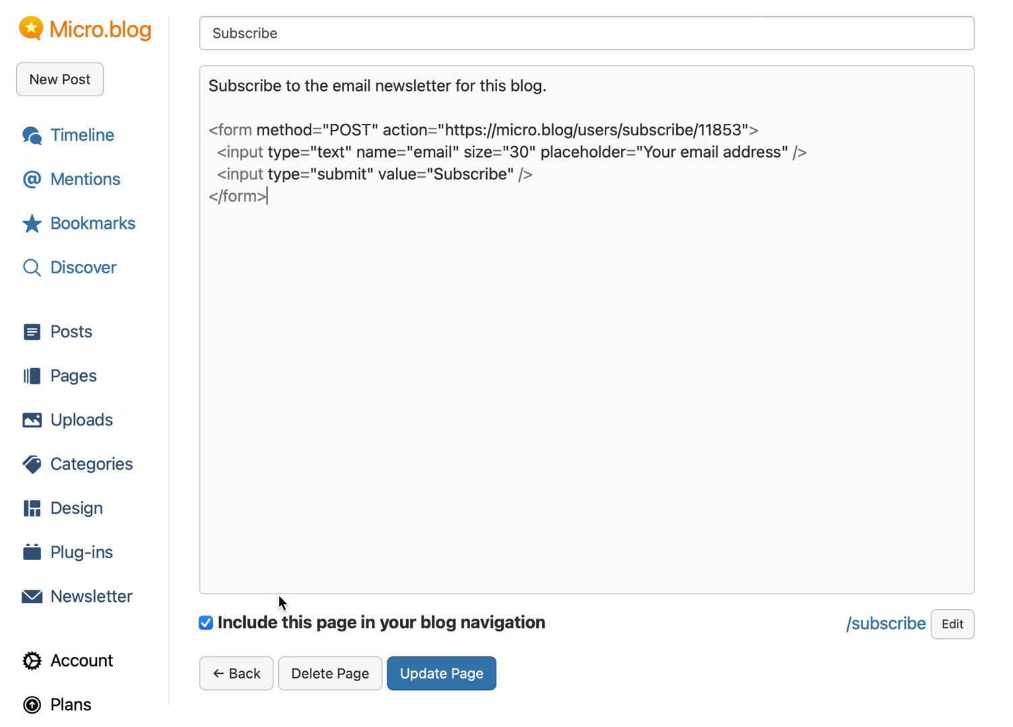
{"action": "left_click", "coordinate": [246, 674]}
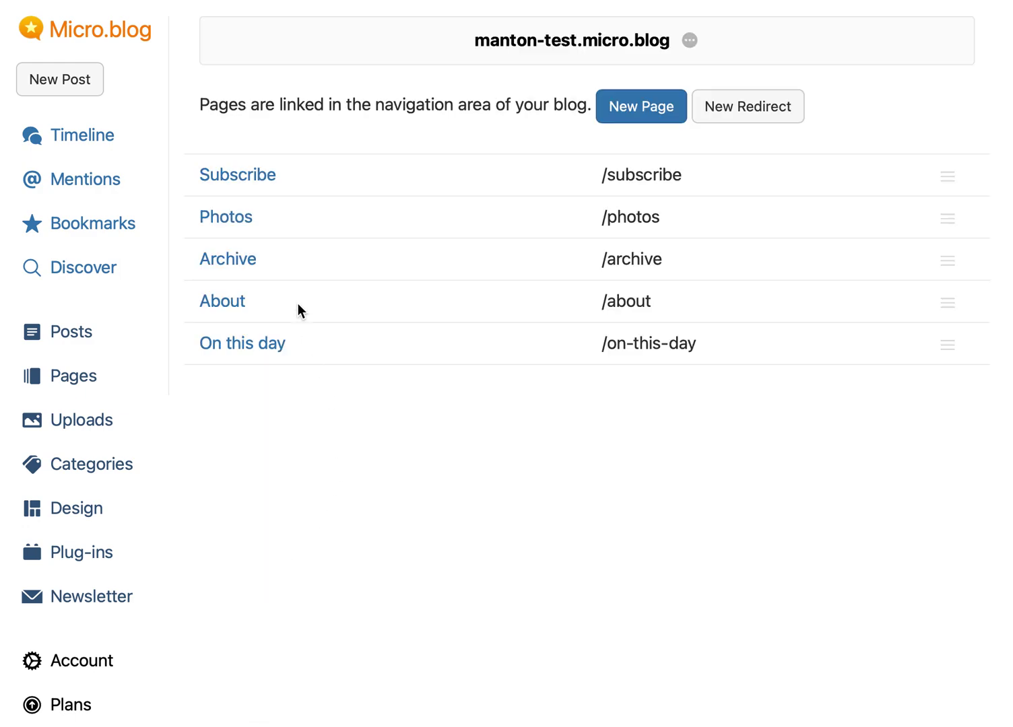
{"action": "left_click", "coordinate": [81, 598]}
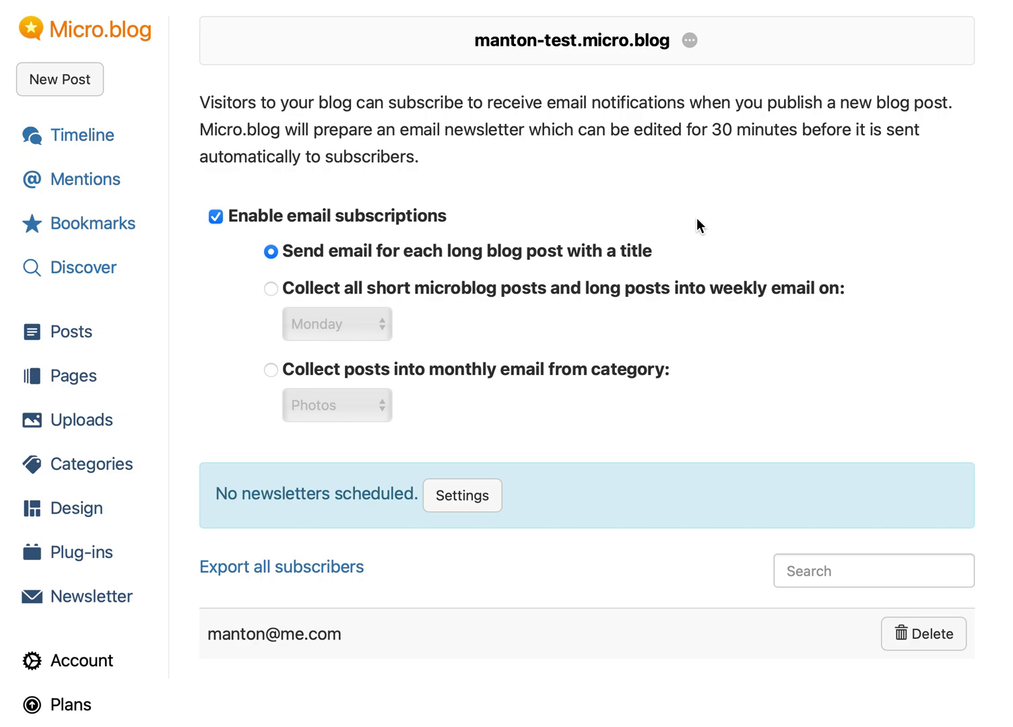
- Try weekly Tuesday and monthly Photos delivery, then settle on one email per long titled post
{"action": "left_click", "coordinate": [453, 288]}
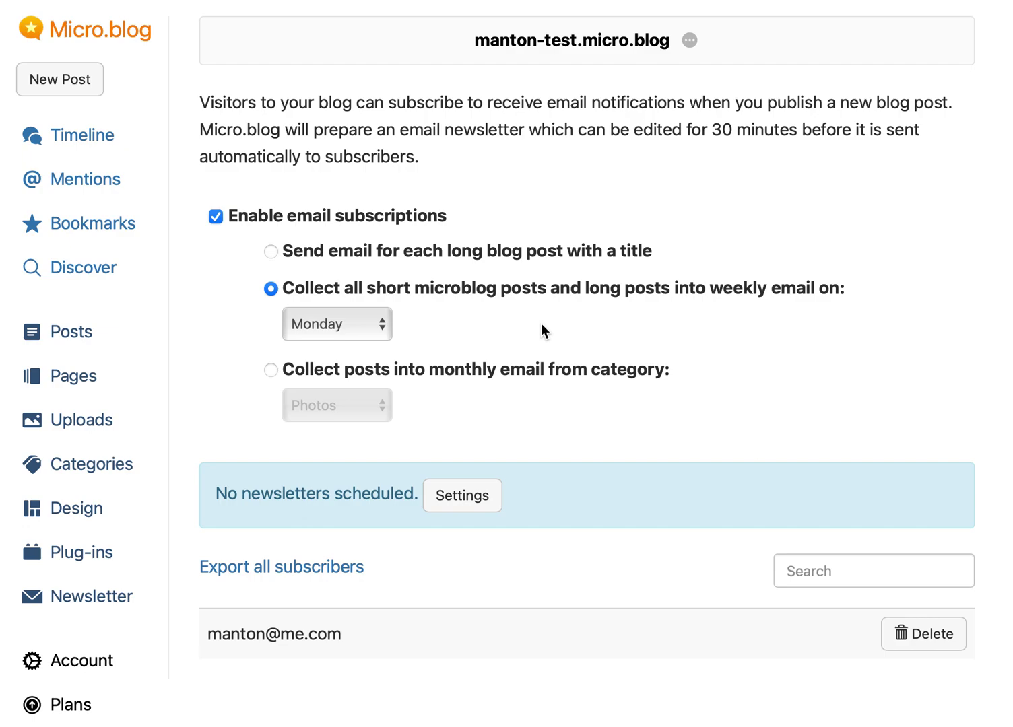
{"action": "left_click_drag", "start_coordinate": [364, 331], "coordinate": [338, 342]}
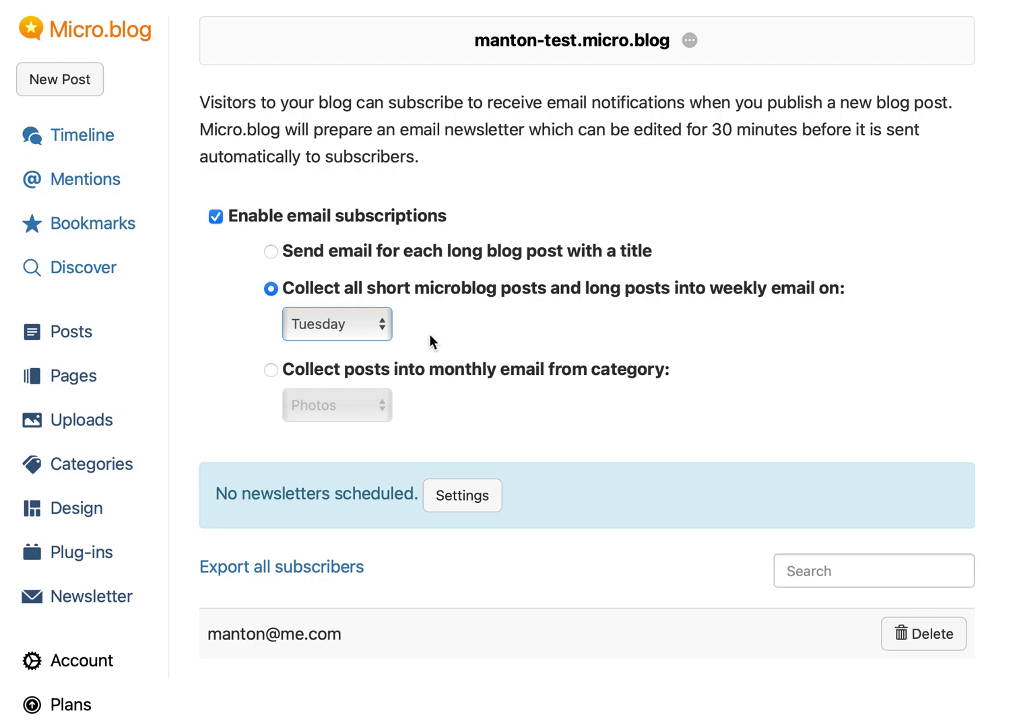
{"action": "left_click", "coordinate": [394, 375]}
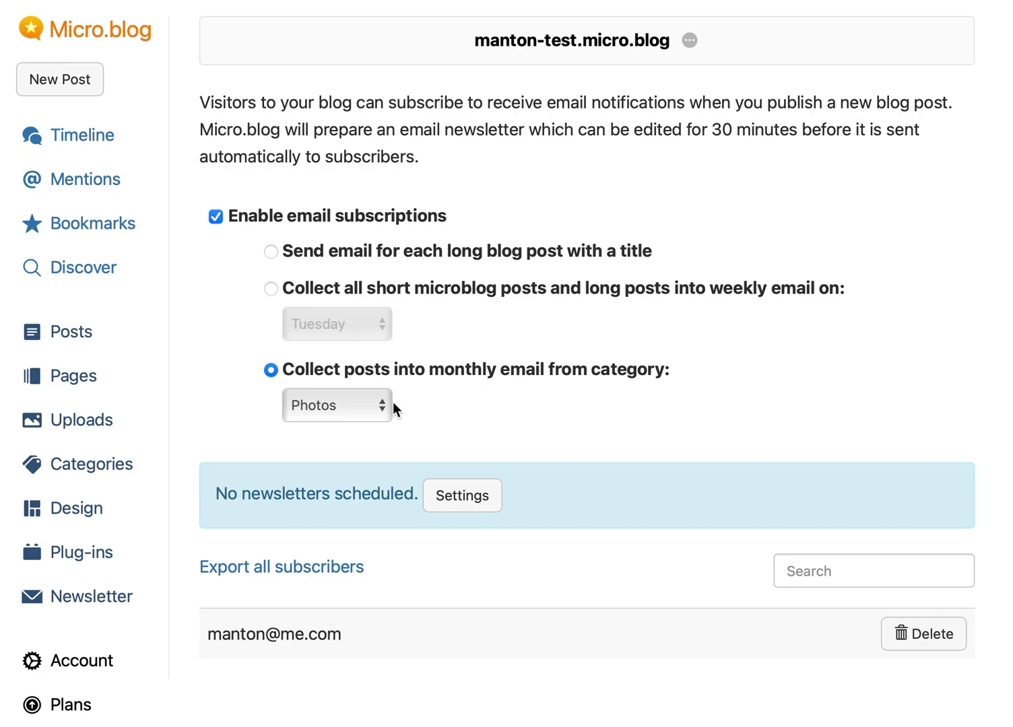
{"action": "left_click", "coordinate": [353, 404]}
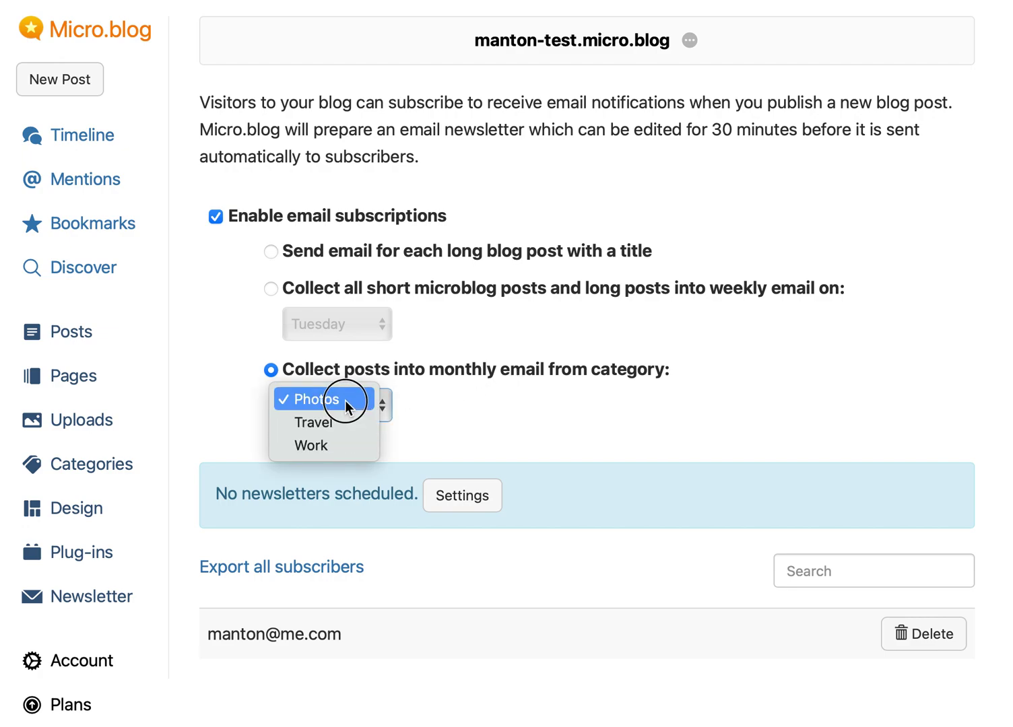
{"action": "left_click", "coordinate": [345, 401]}
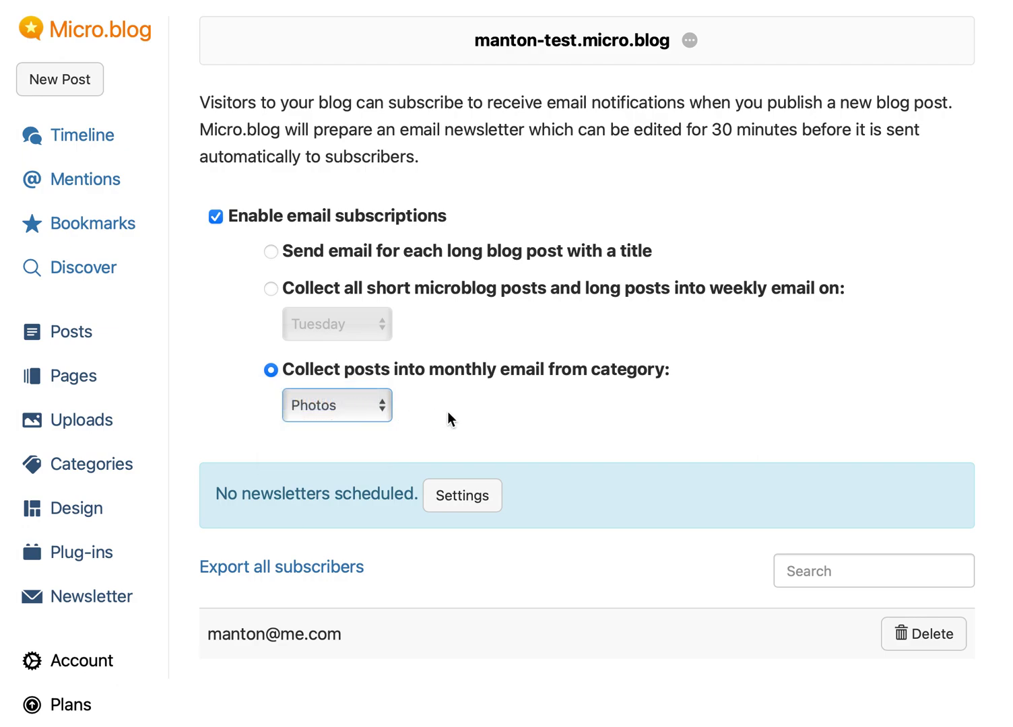
{"action": "left_click", "coordinate": [402, 254]}
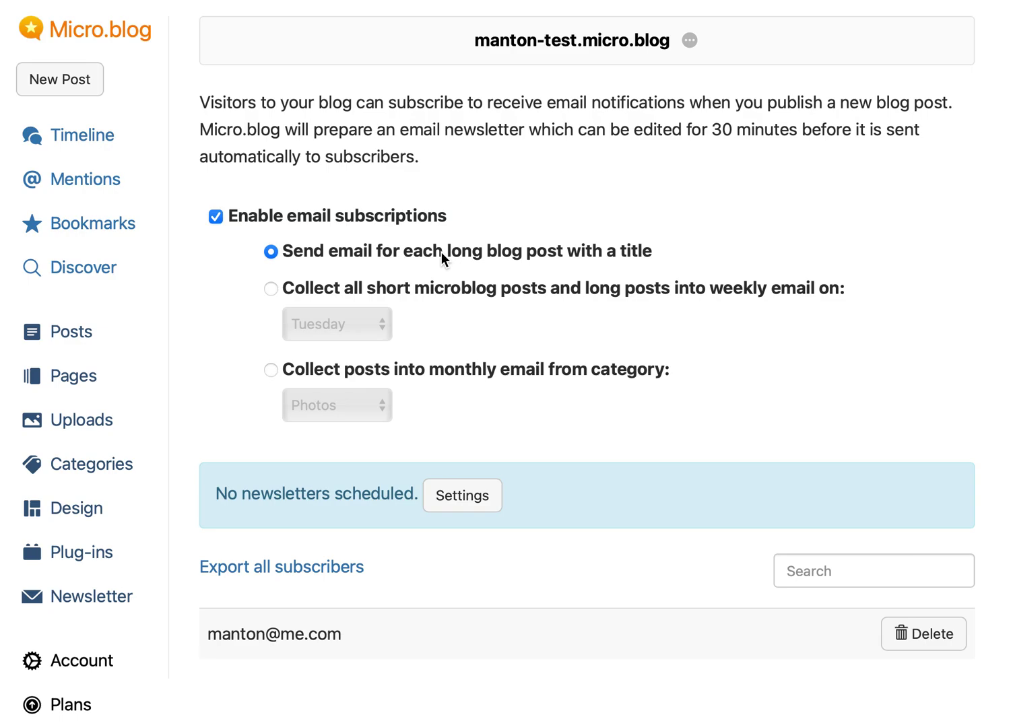
- Publish a new post titled 'Hello' with the pasted newsletter announcement text
{"action": "left_click", "coordinate": [75, 80]}
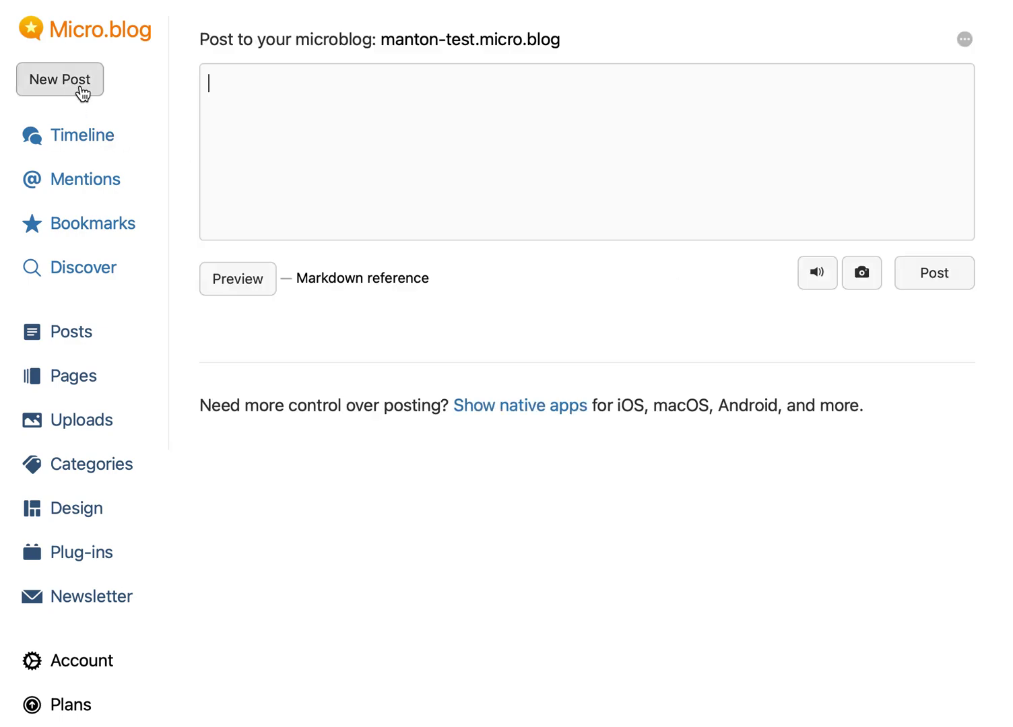
{"action": "type", "text": "Today we’re announcing a major new feature for Micro.blog Premium subscribers: email newsletters. Micro.blog can now manage letting readers subscribe to your blog and receive emails for new blog posts. It’s deeply integrated into Micro.blog and works great for collecting multiple microblog posts together automatically.  Why are we creating yet another email newsletter feature when there’s already Substack, Buttondown, HEY World, SendGrid, MailChimp, and others? We always want to make blogging easier and to encourage more people to blog. We think many people want to publish to the web and email, instead of splitting their writing off into a members-only newsletter."}
{"action": "scroll", "coordinate": [283, 158], "scroll_direction": "up", "scroll_amount": 5}
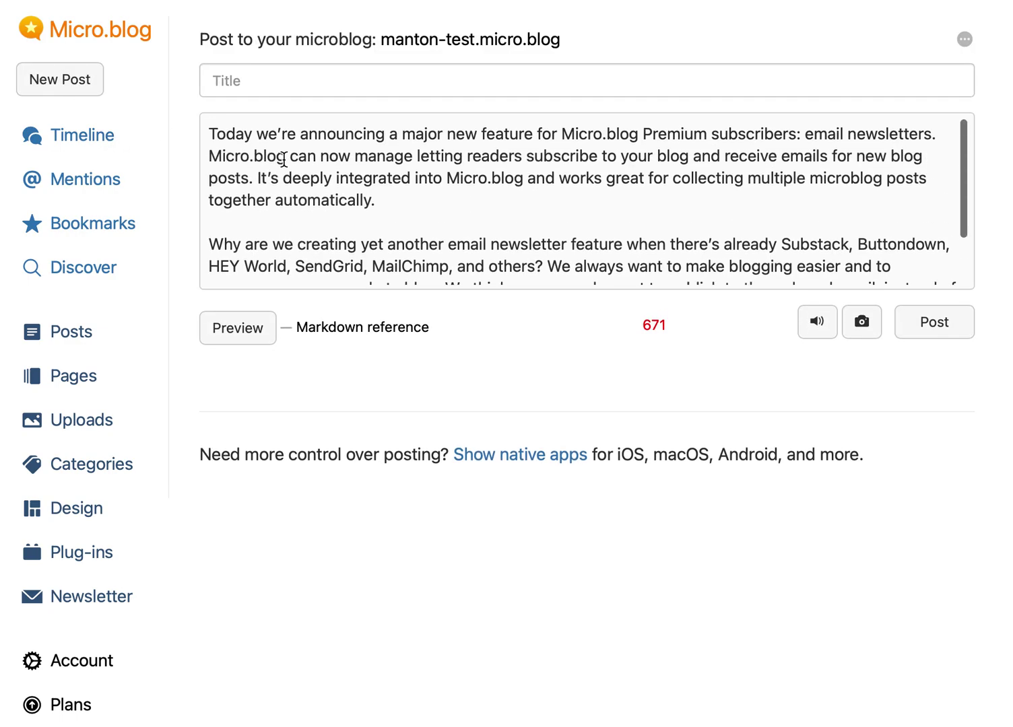
{"action": "left_click", "coordinate": [299, 74]}
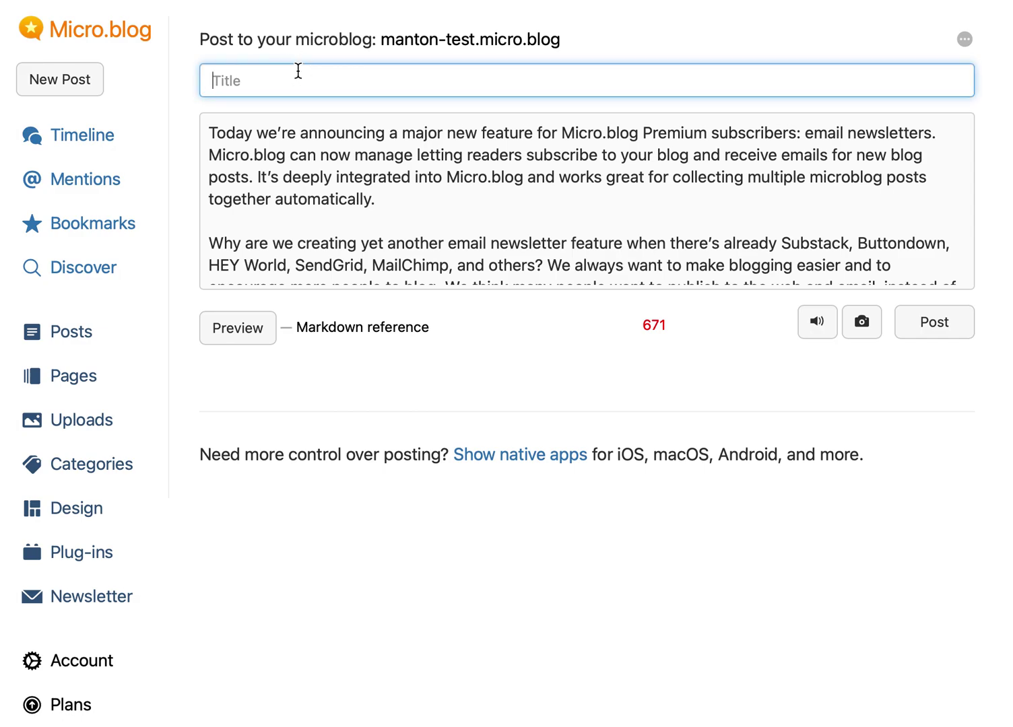
{"action": "type", "text": "Hello"}
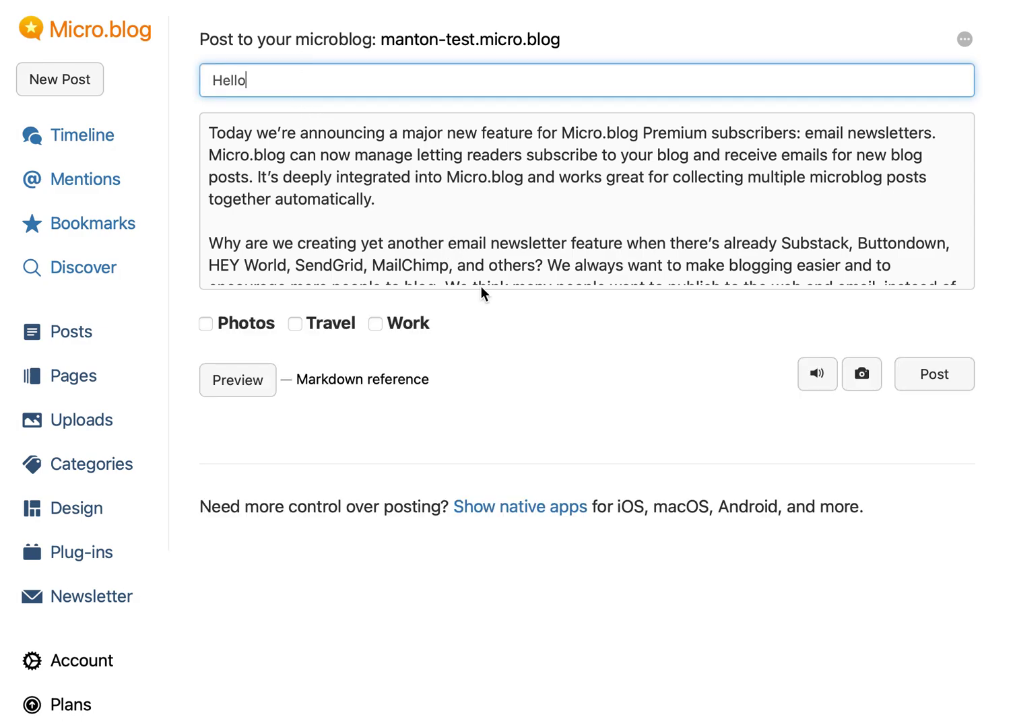
{"action": "left_click", "coordinate": [947, 383]}
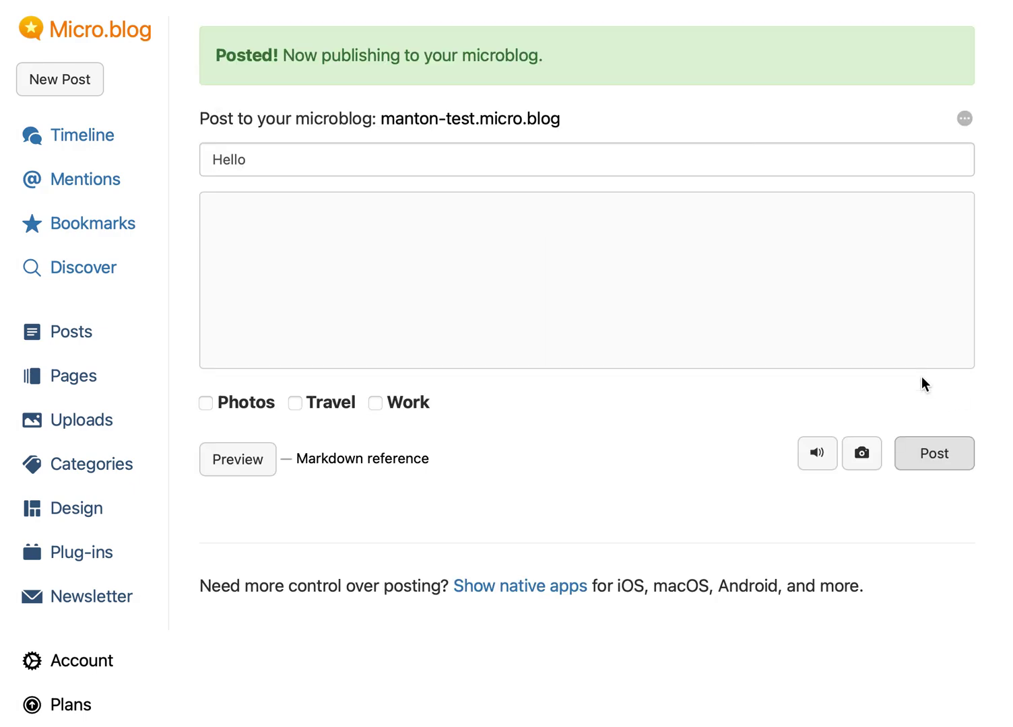
{"action": "left_click", "coordinate": [120, 599]}
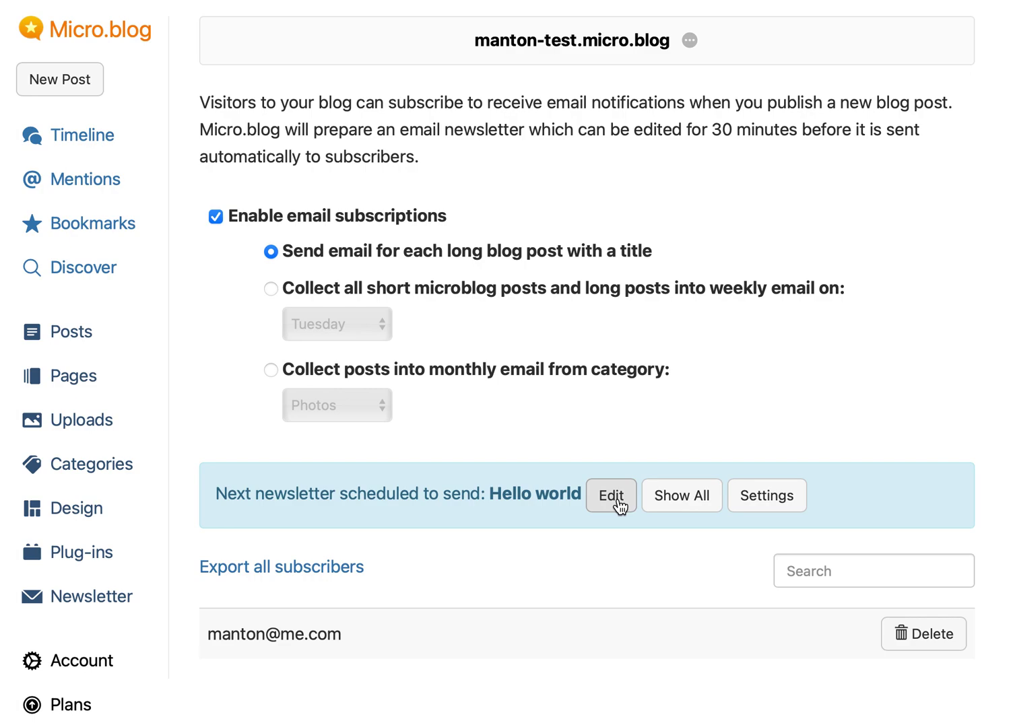
- Delete the scheduled 'Hello world' newsletter from the full list
{"action": "left_click", "coordinate": [679, 504]}
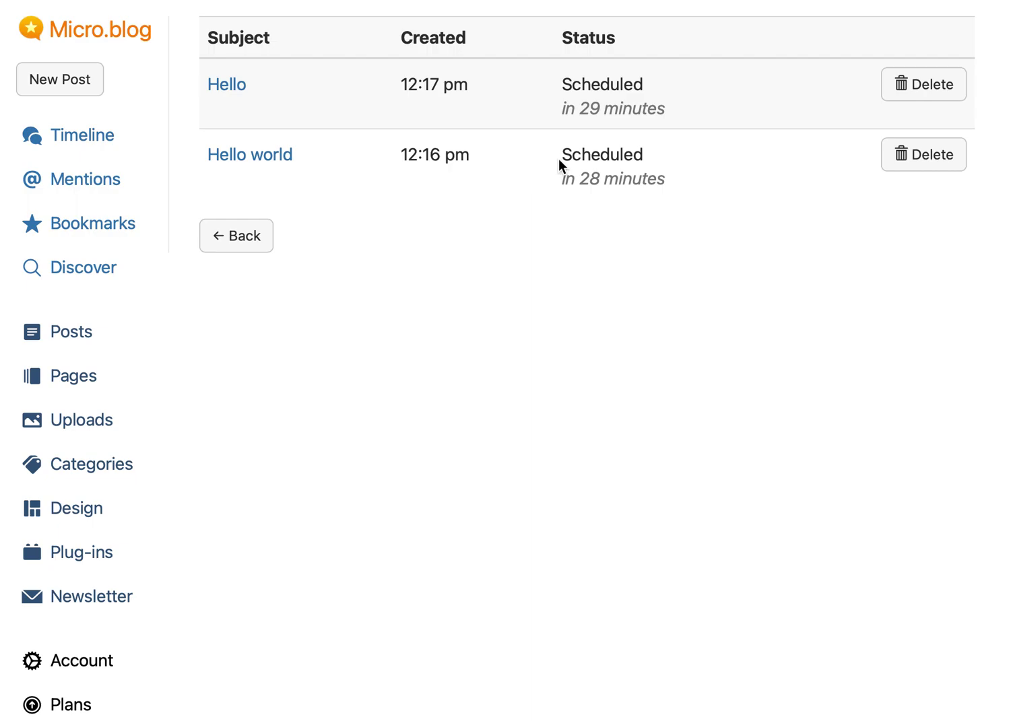
{"action": "left_click", "coordinate": [928, 158]}
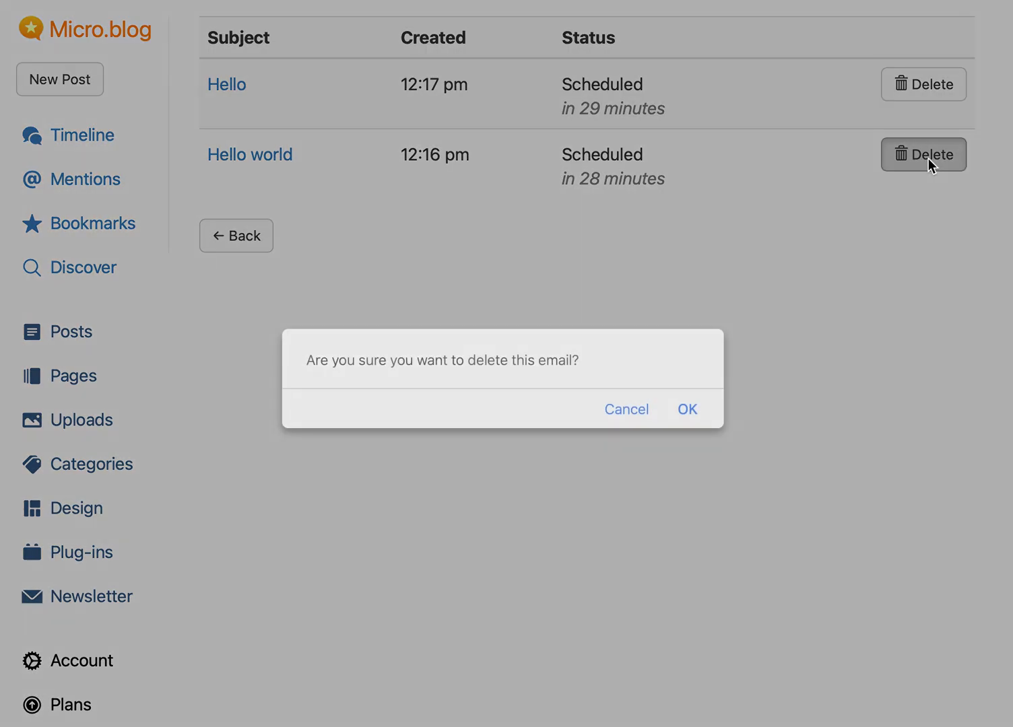
{"action": "key", "text": "Return"}
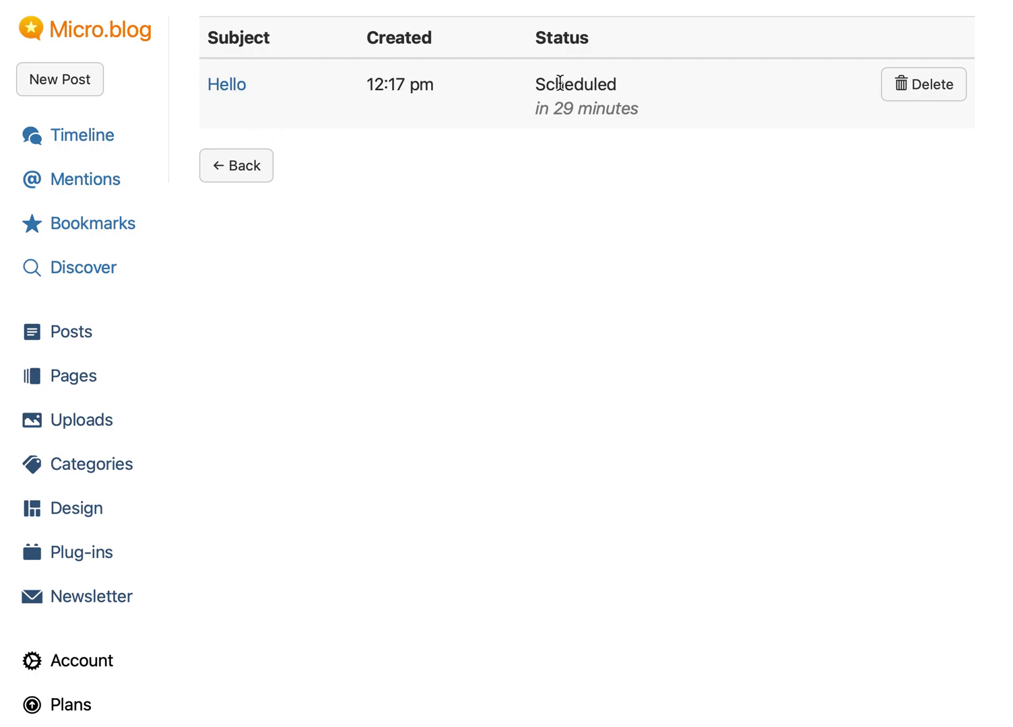
- Check the time left before 'Hello' sends and open that newsletter for editing
{"action": "left_click_drag", "start_coordinate": [533, 109], "coordinate": [648, 109]}
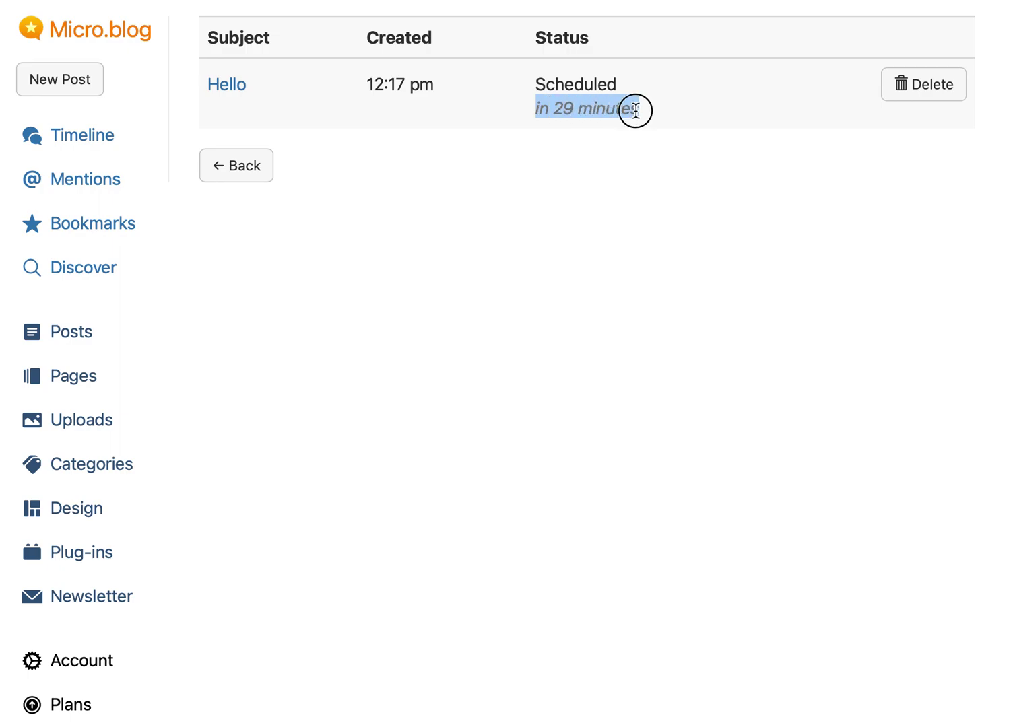
{"action": "left_click", "coordinate": [649, 108]}
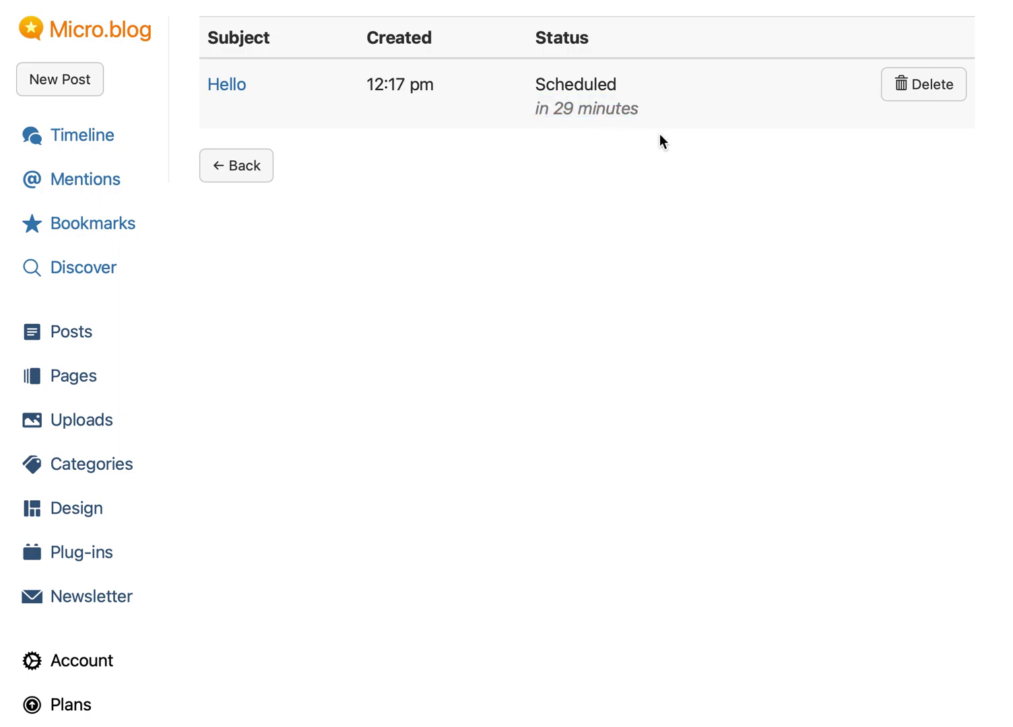
{"action": "left_click", "coordinate": [226, 85]}
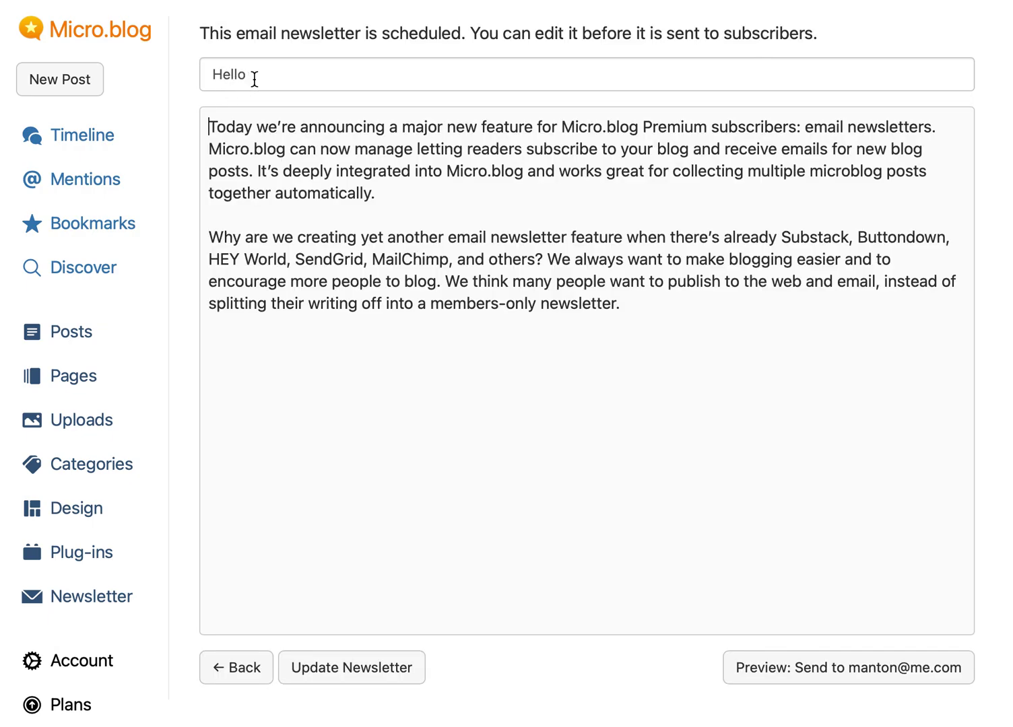
{"action": "left_click", "coordinate": [394, 356]}
{"action": "left_click", "coordinate": [243, 667]}
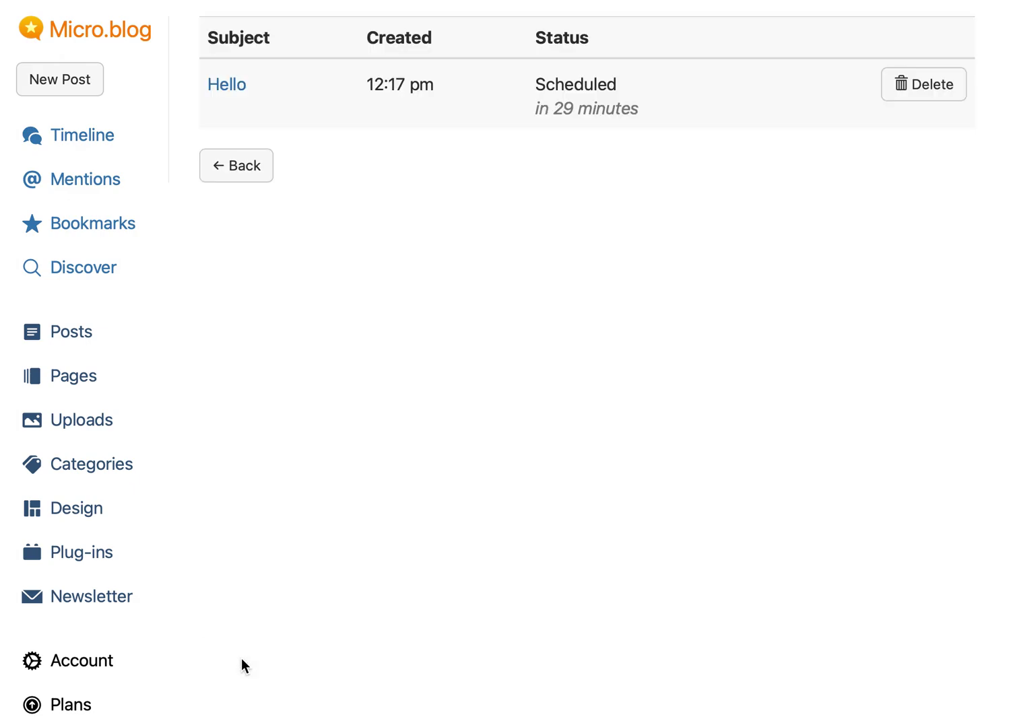
- Go back to the main Newsletter settings page showing 'Hello' as next to send
{"action": "left_click", "coordinate": [255, 170]}
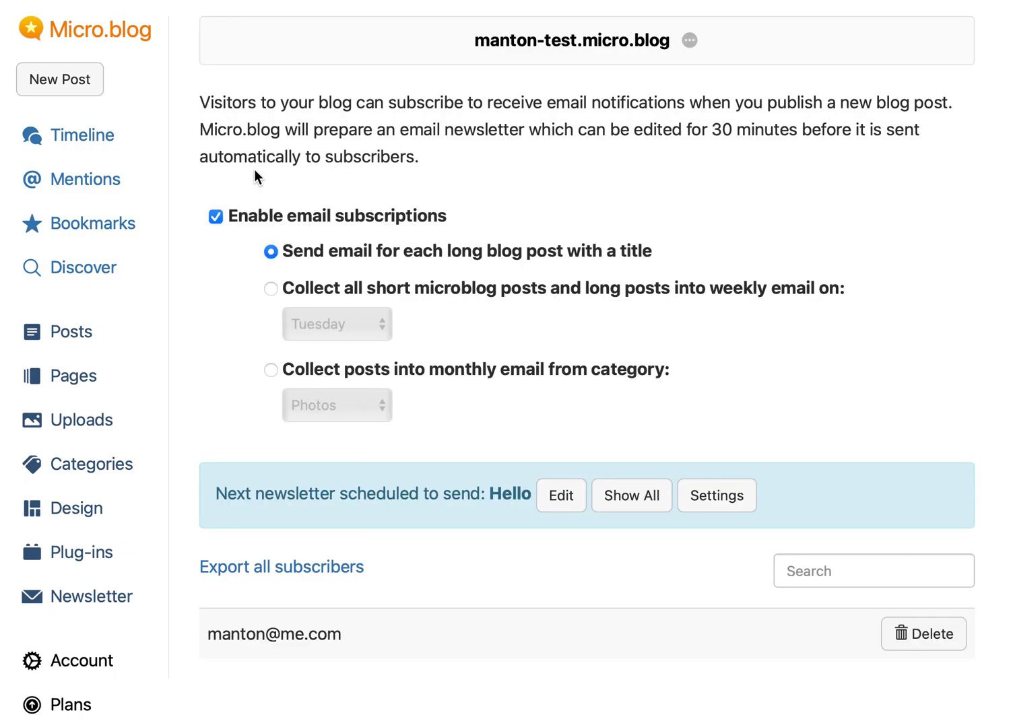